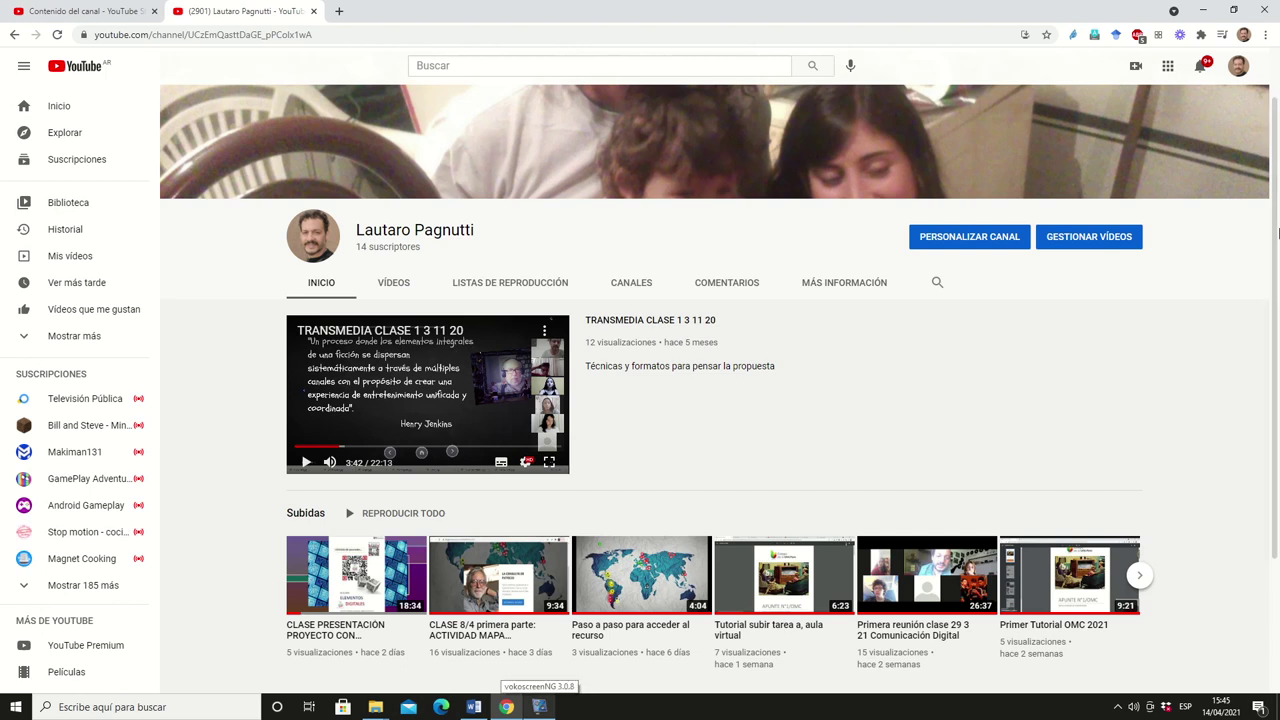
Review the linked YouTube tutorial under RECURSOS EXTRAS in the Word document, check vokoscreenNG, and return to the YouTube channel page in the browser.
left_click_drag(1275, 237, 1277, 172)
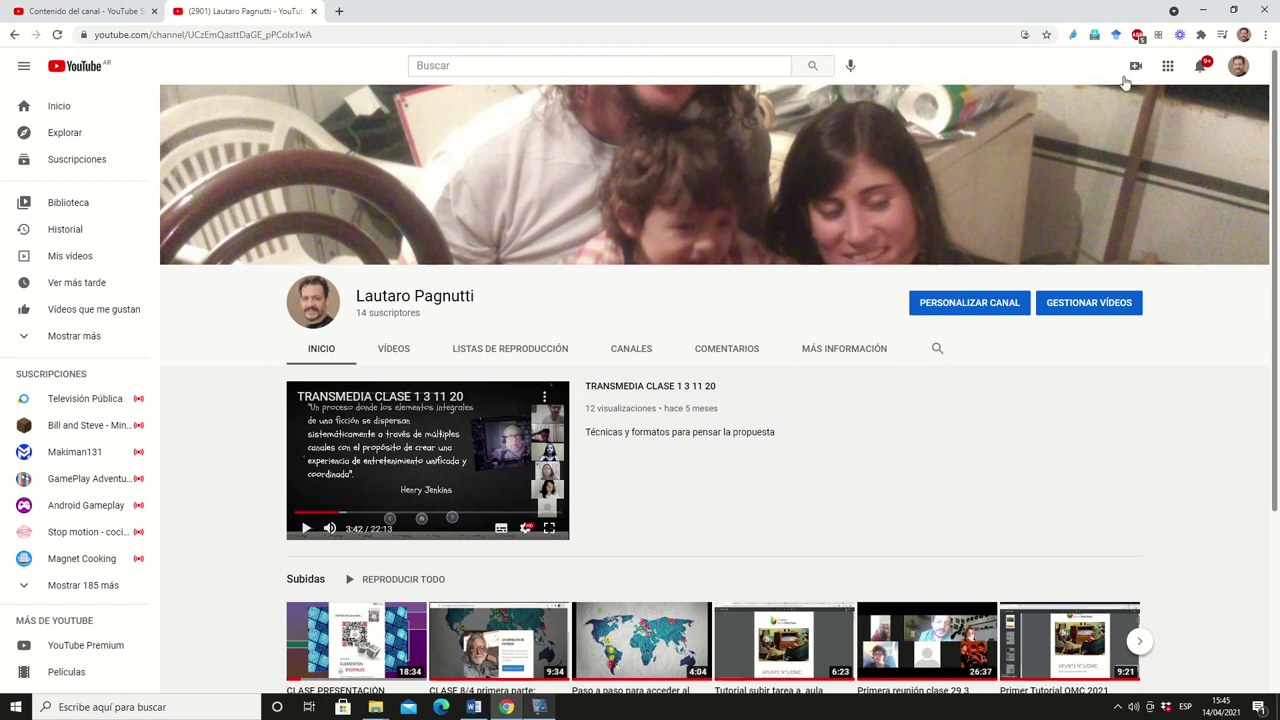
left_click(1205, 9)
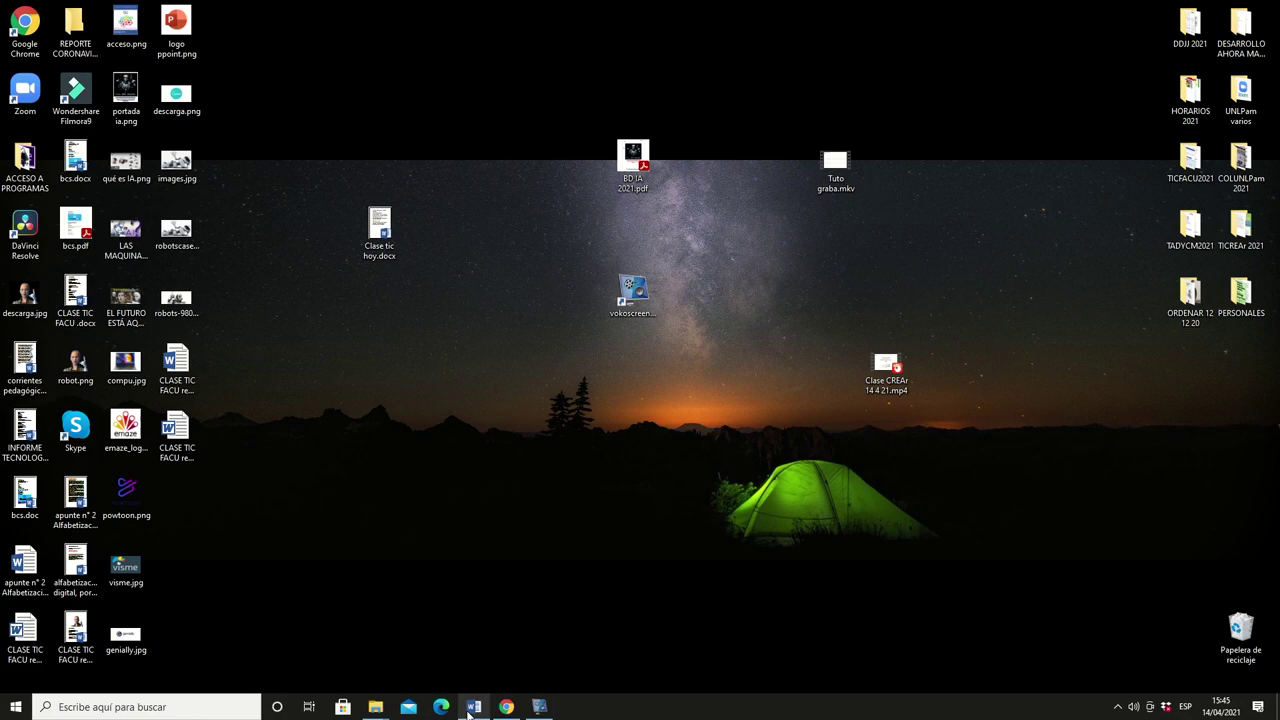
left_click(473, 707)
left_click_drag(1272, 187, 1268, 291)
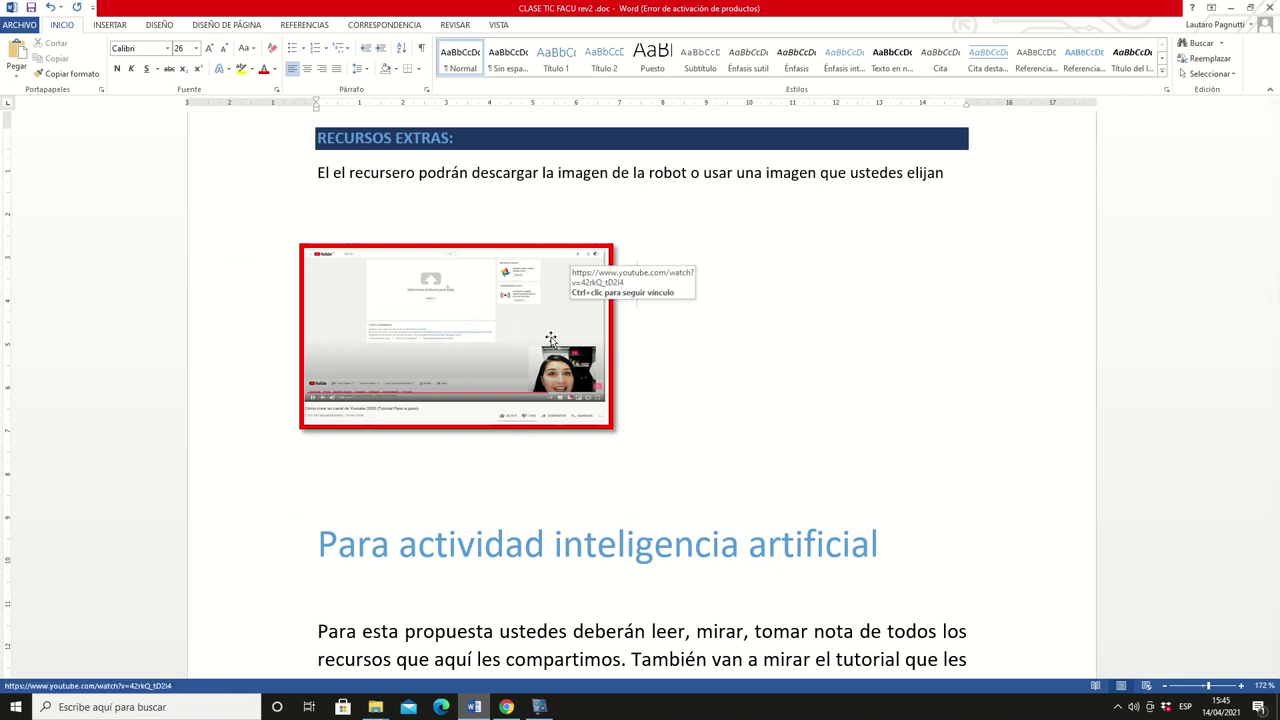
left_click(538, 708)
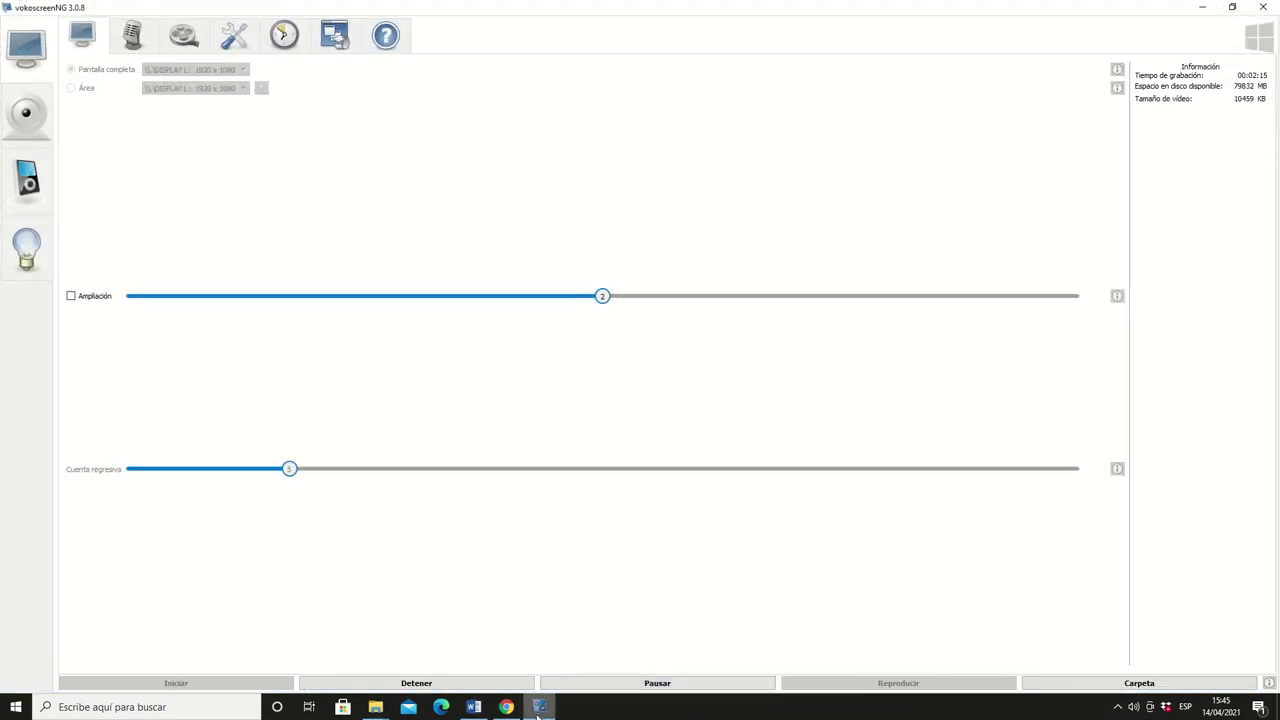
left_click(1200, 12)
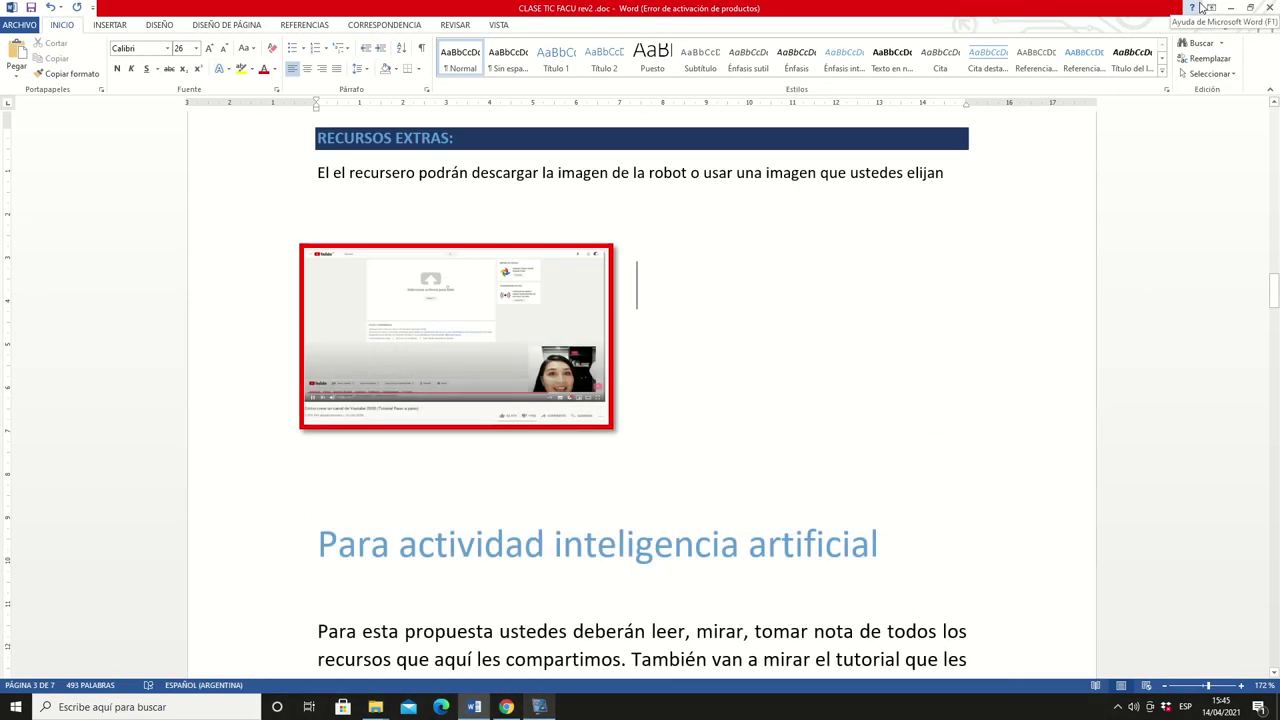
left_click(1233, 9)
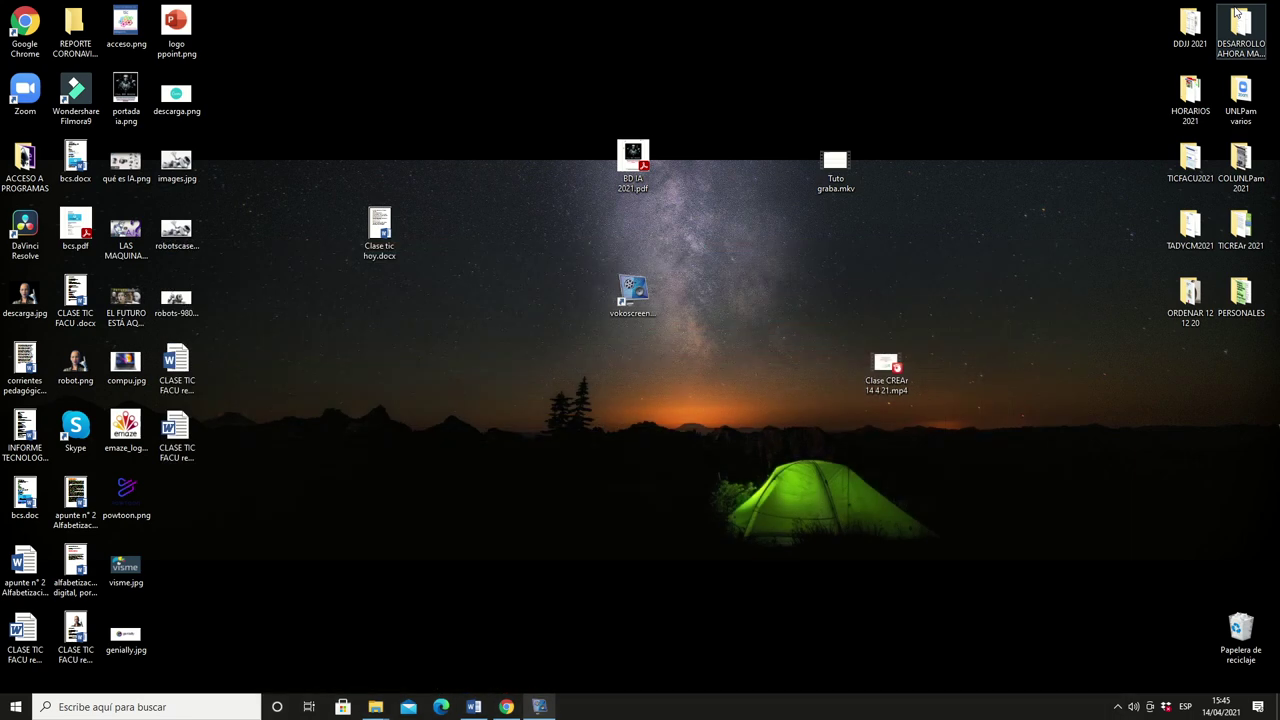
left_click(506, 707)
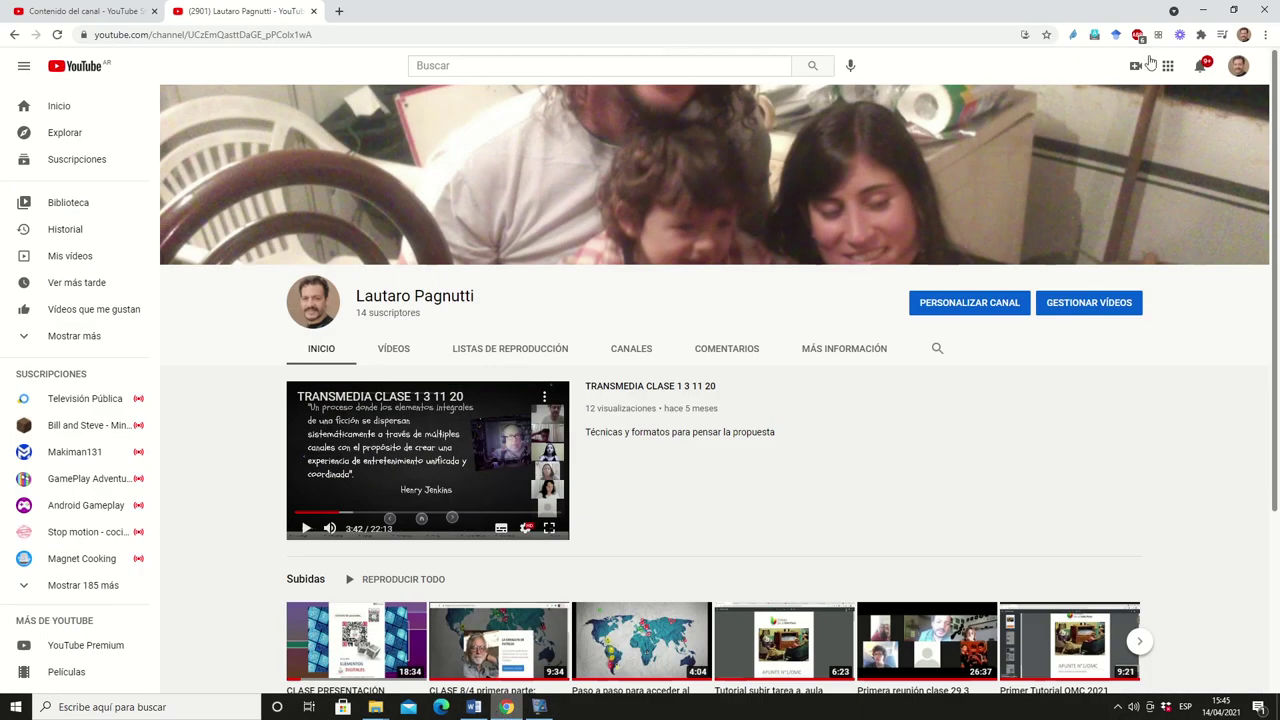
Start a new YouTube video upload with the file Tuto graba.mkv from the desktop.
left_click(1135, 67)
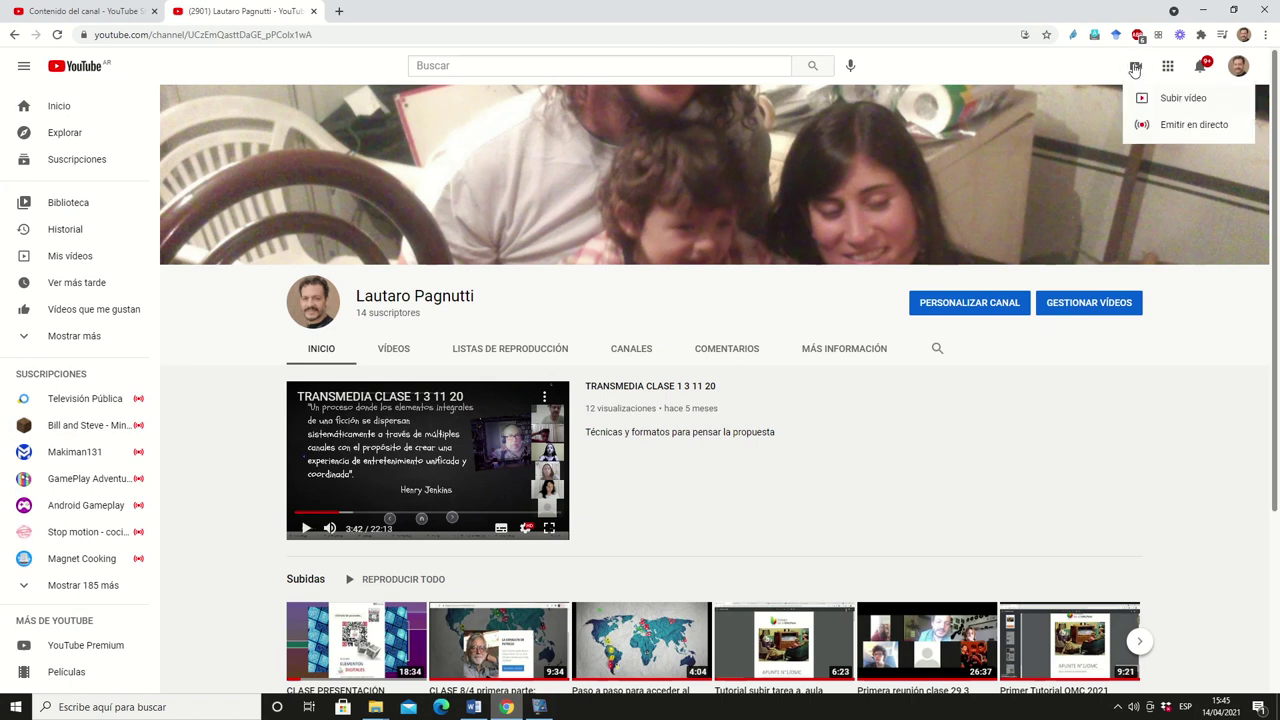
left_click(1174, 100)
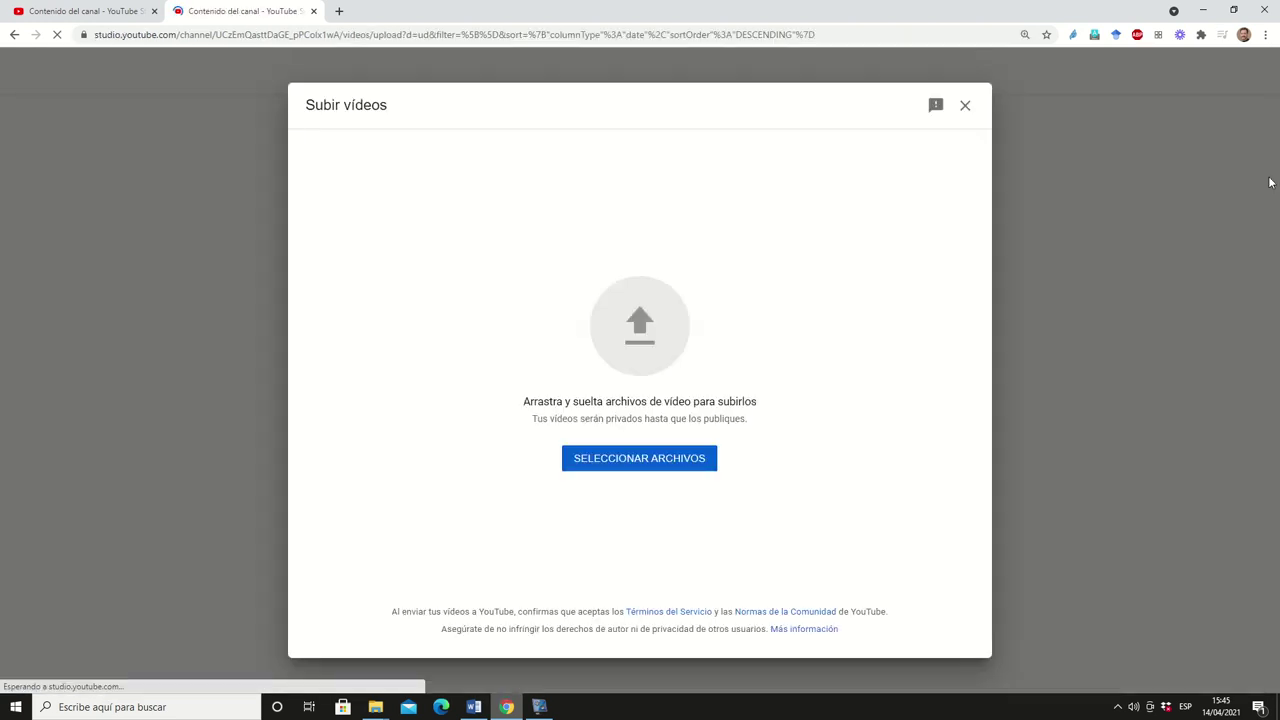
left_click(667, 461)
left_click_drag(452, 92, 449, 271)
left_click(183, 195)
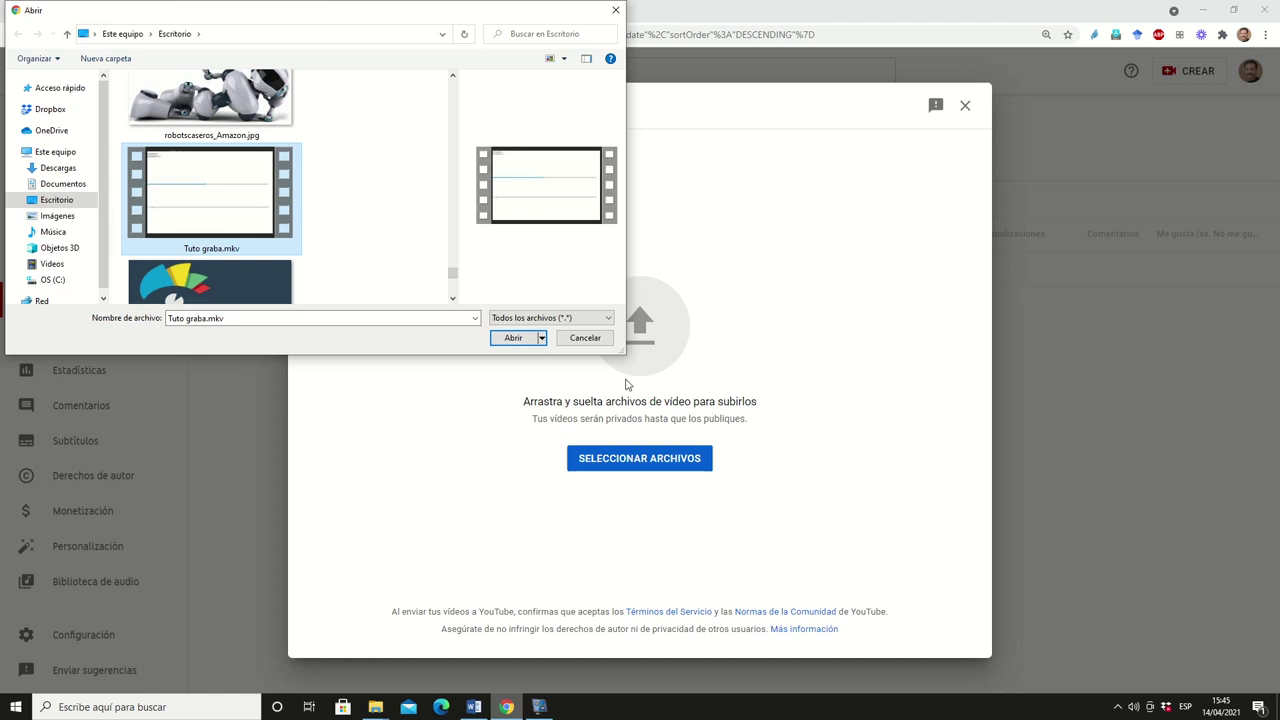
left_click(513, 338)
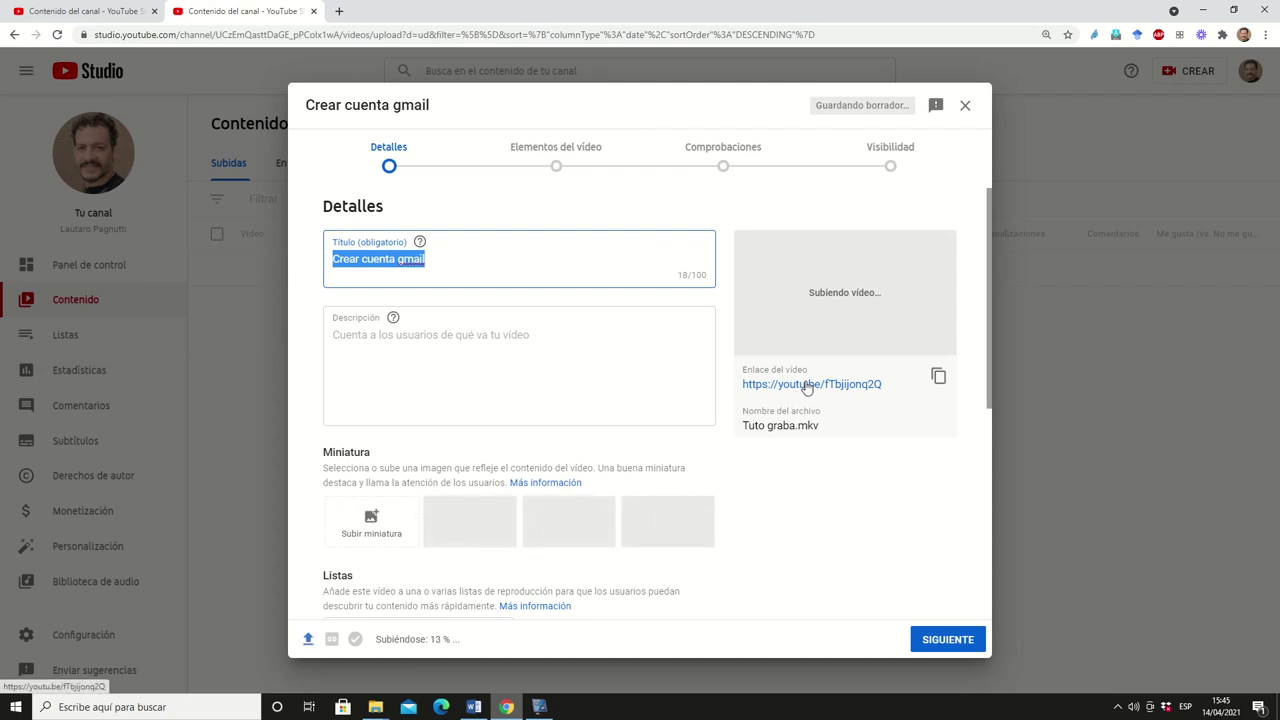
Set the video's title to "Tutorial" and its description to "tutorial vokoscreen".
type("T")
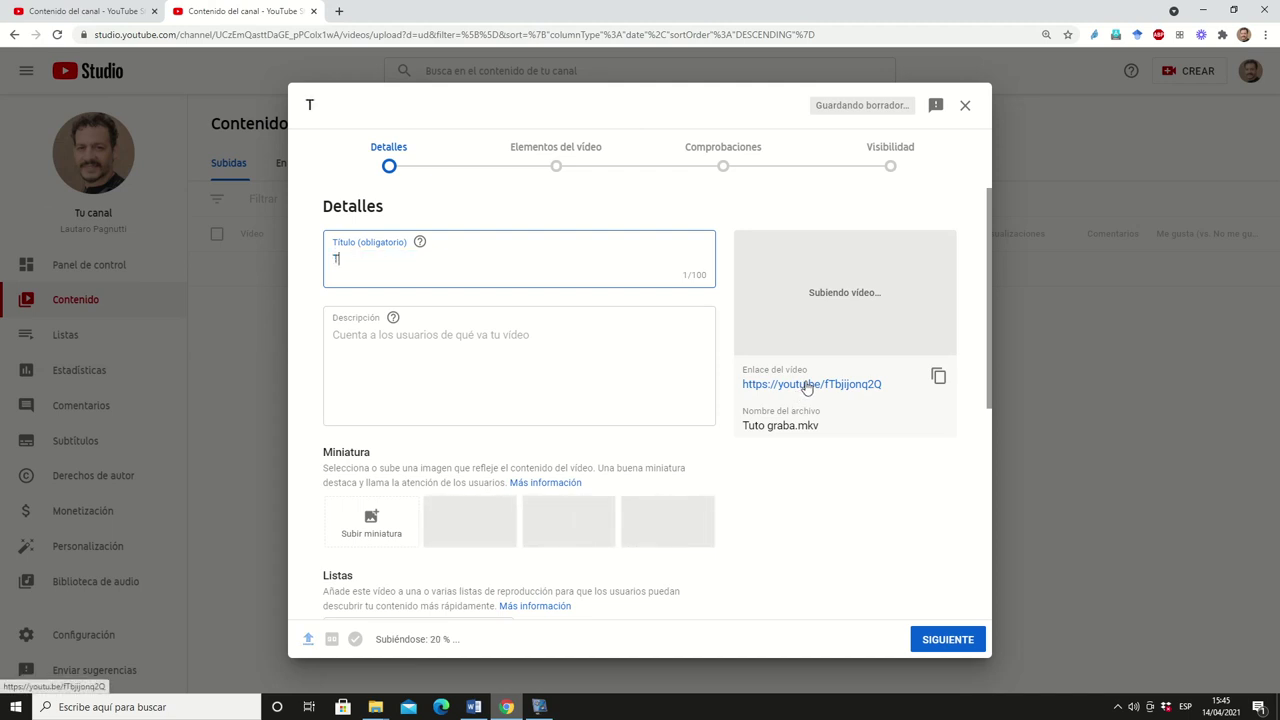
type("utorial")
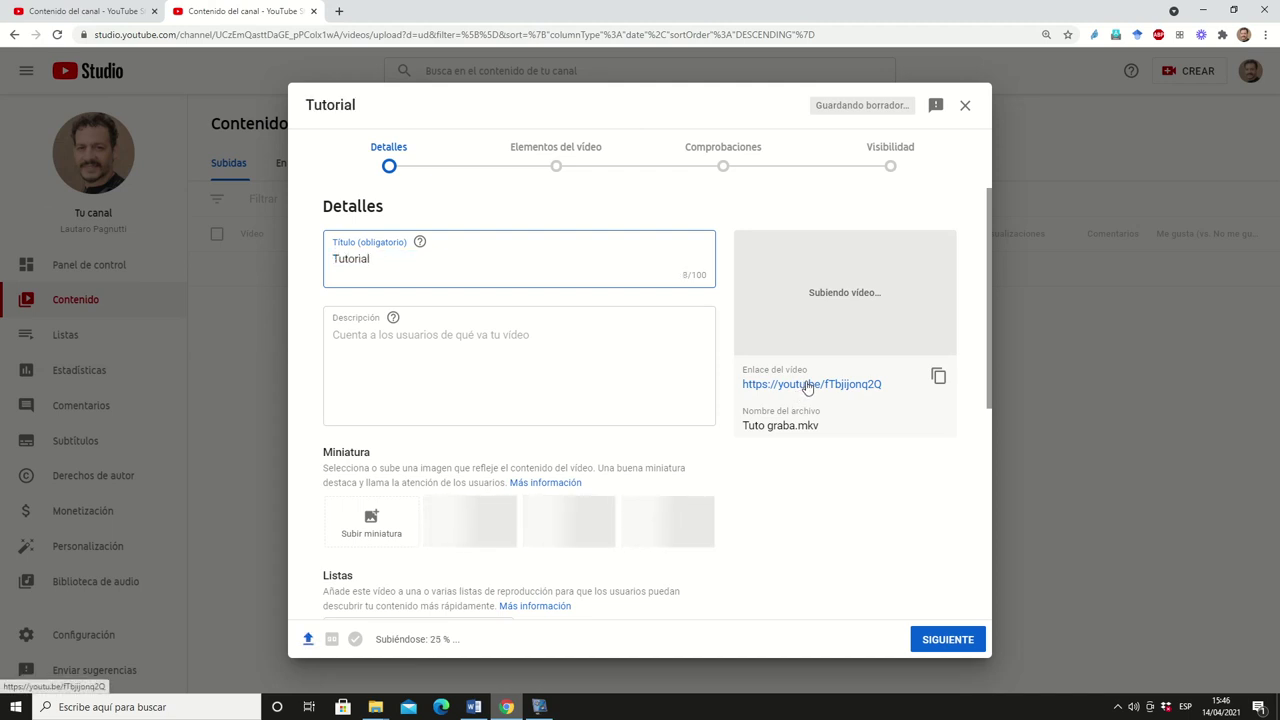
left_click(398, 346)
type("tut")
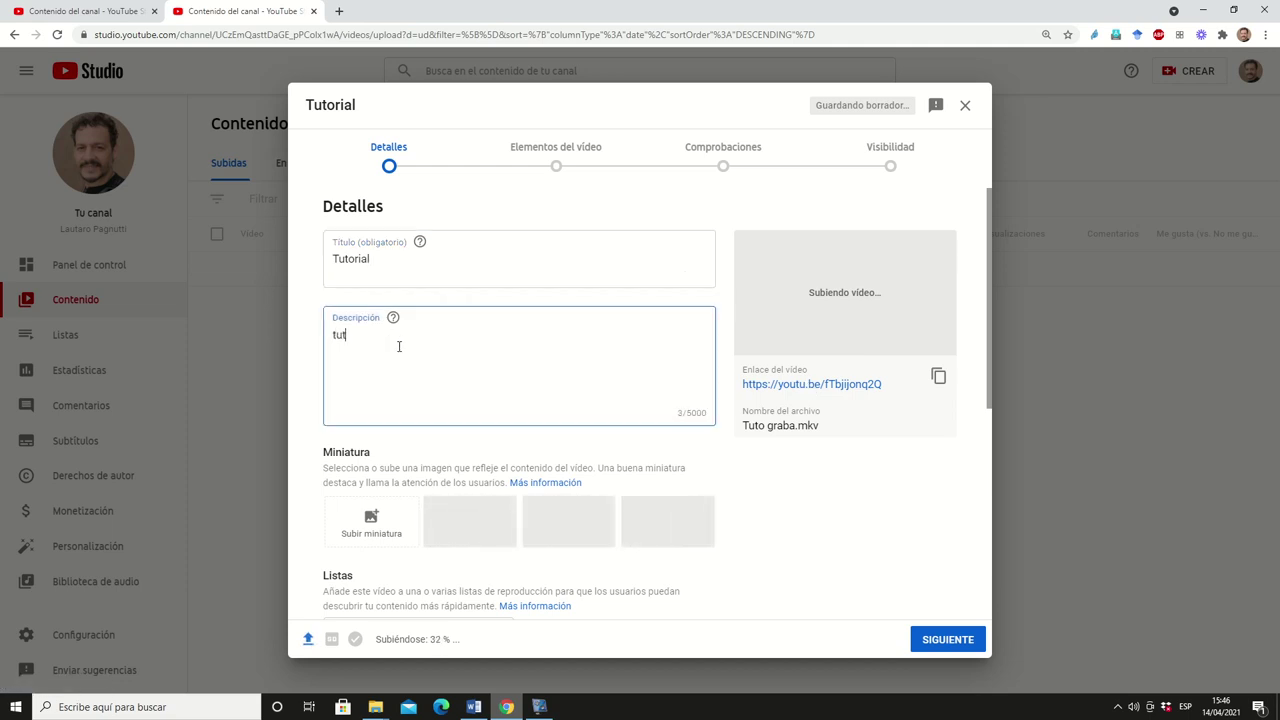
type("orial vo")
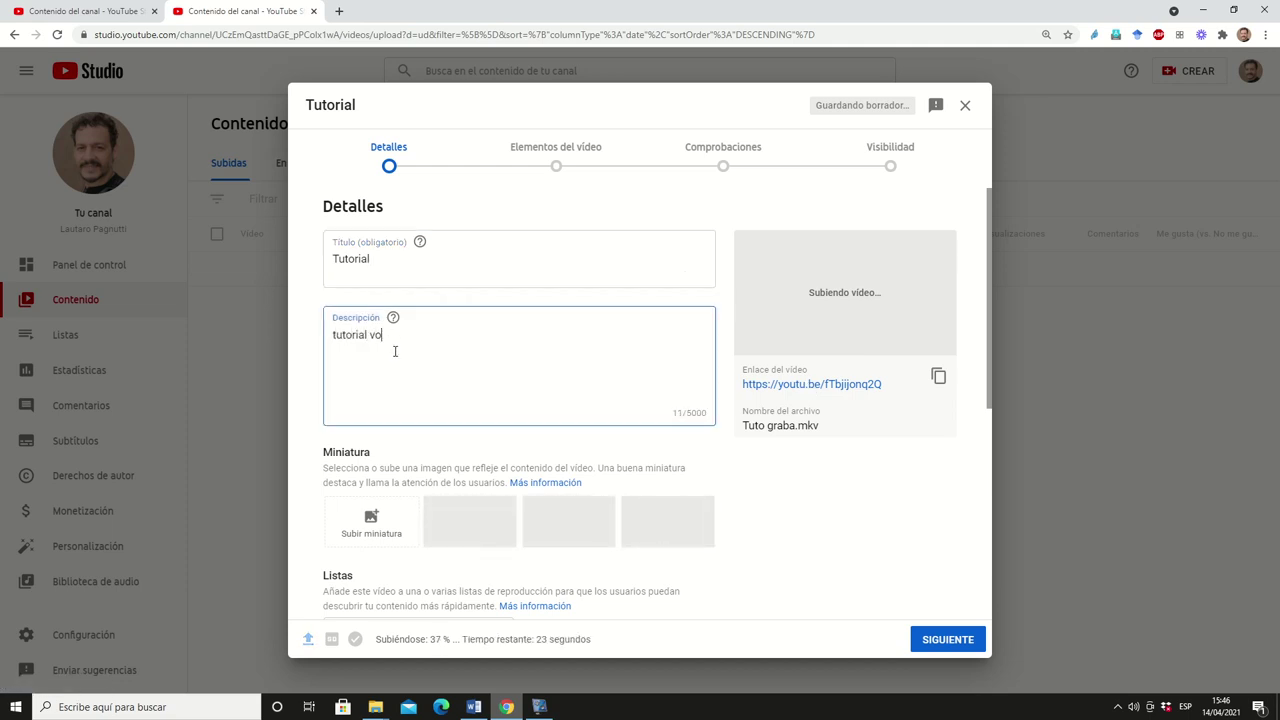
type("ko")
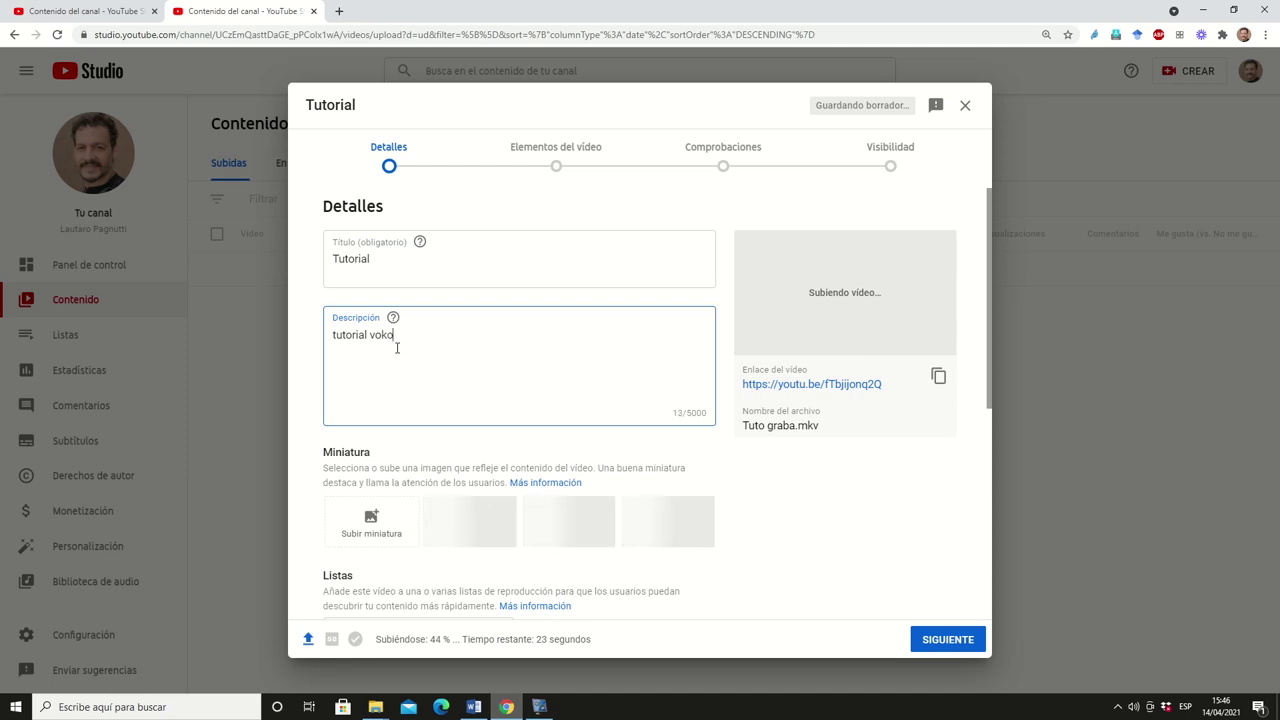
type("scr")
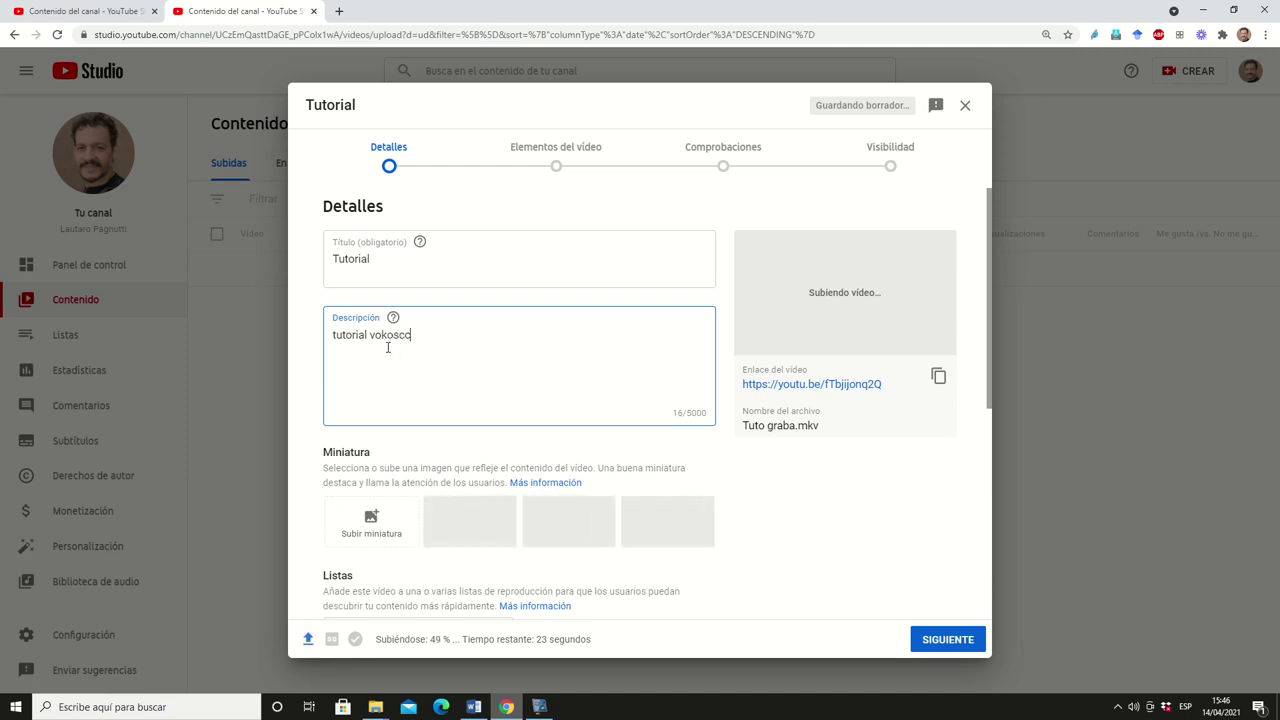
key("BackSpace")
type("reen")
Mark the video as not made for children and advance past the video elements to the Comprobaciones stage.
left_click_drag(988, 359, 994, 531)
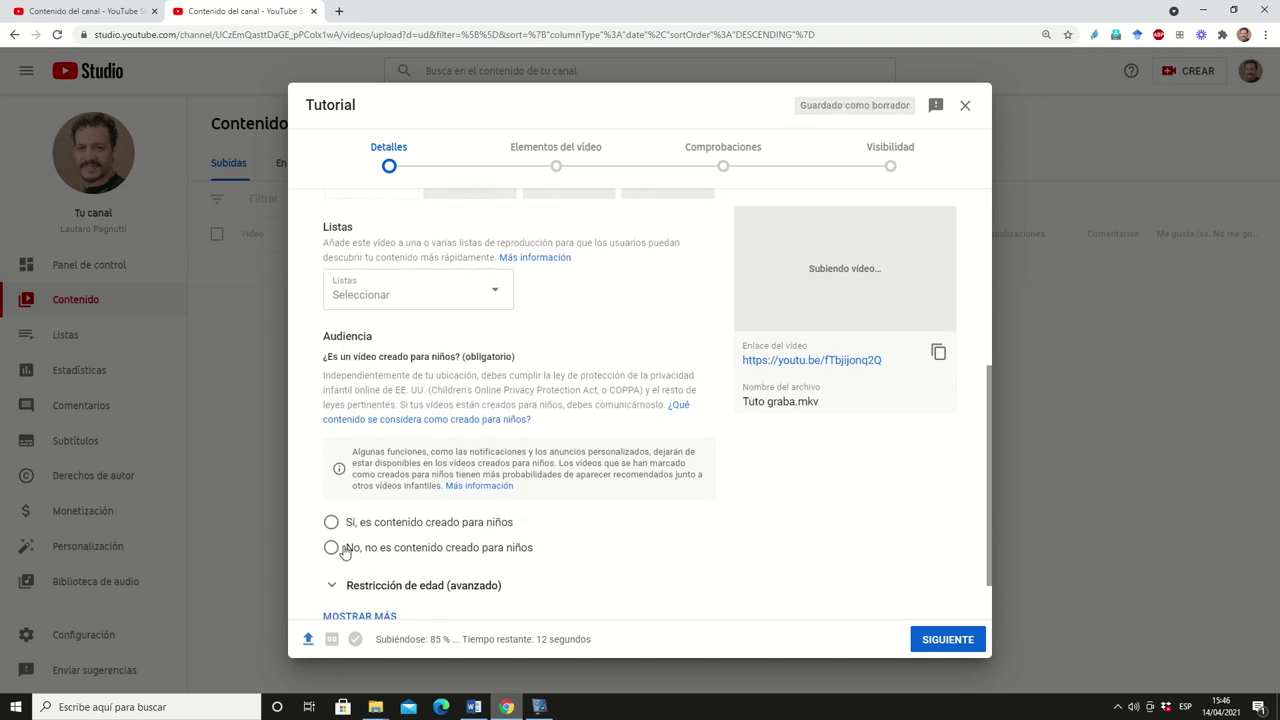
left_click(331, 550)
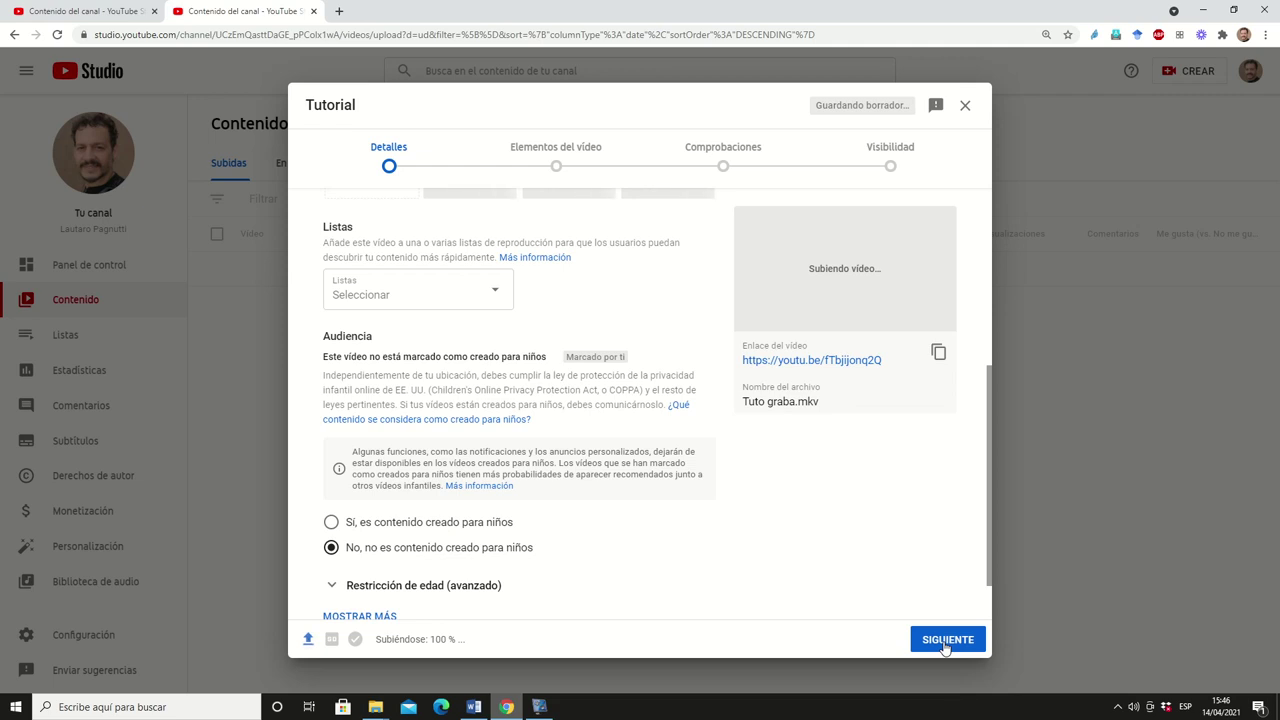
left_click(946, 640)
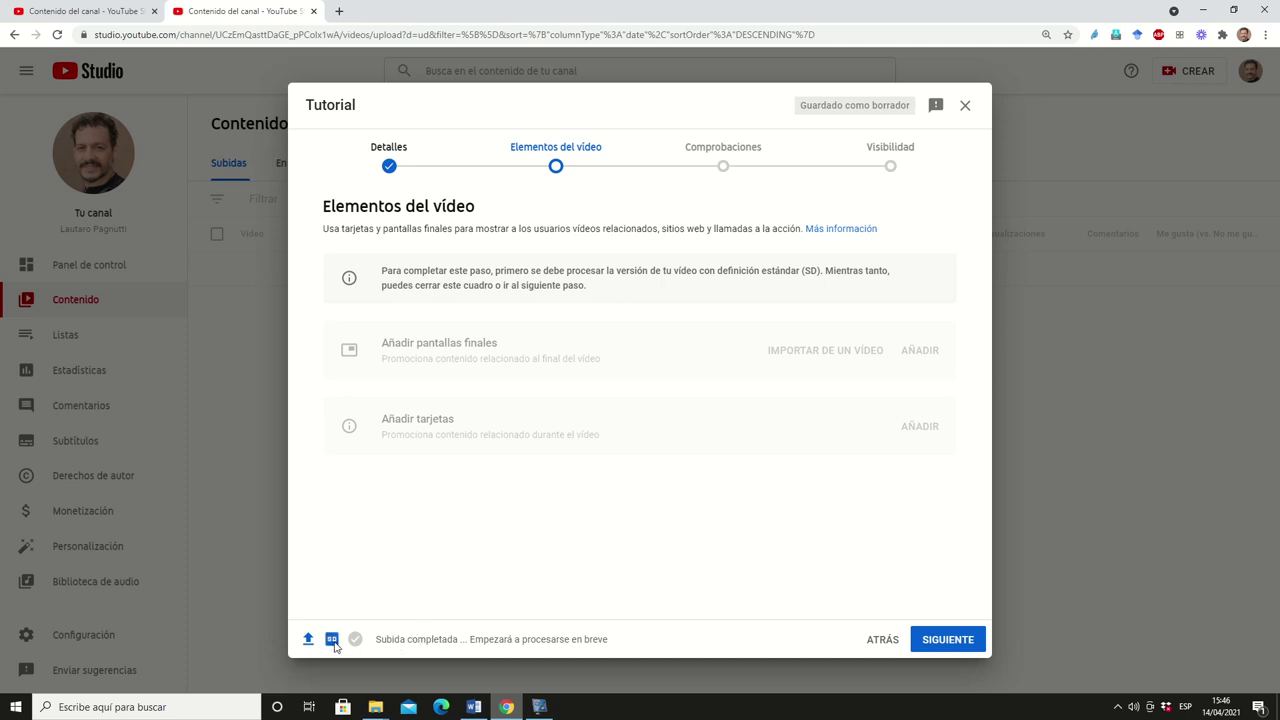
mouse_move(337, 642)
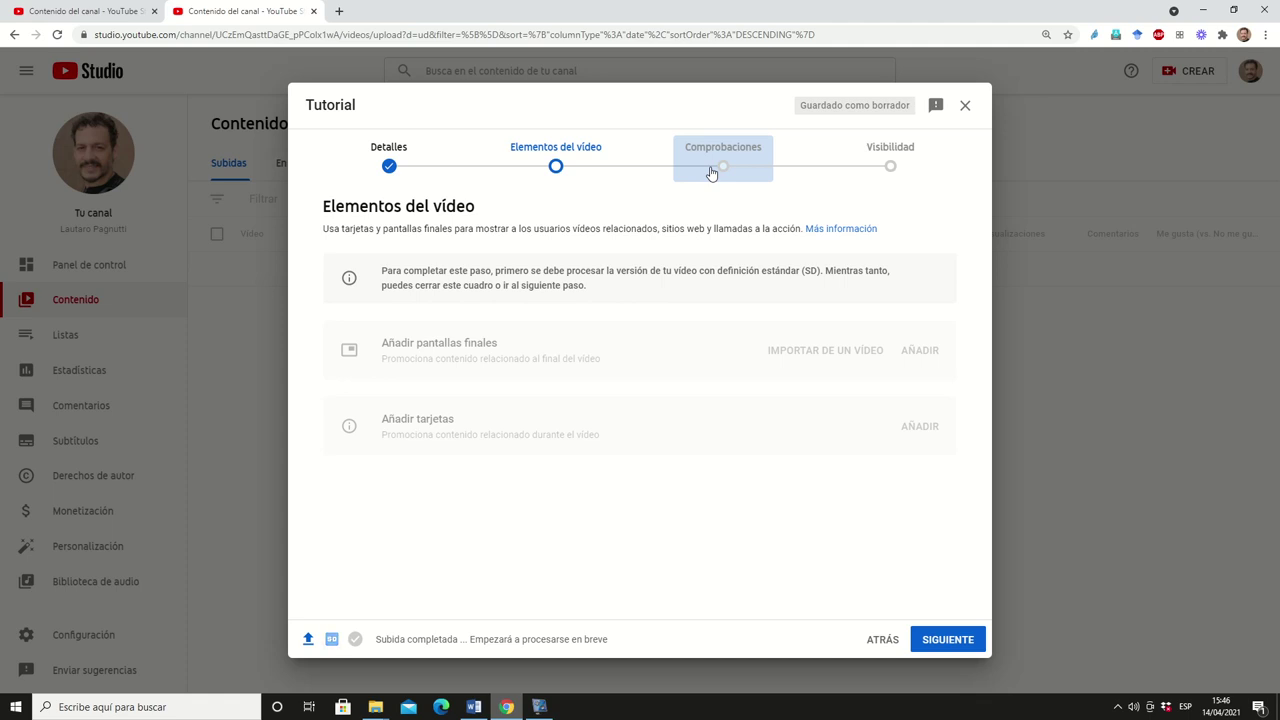
left_click(955, 645)
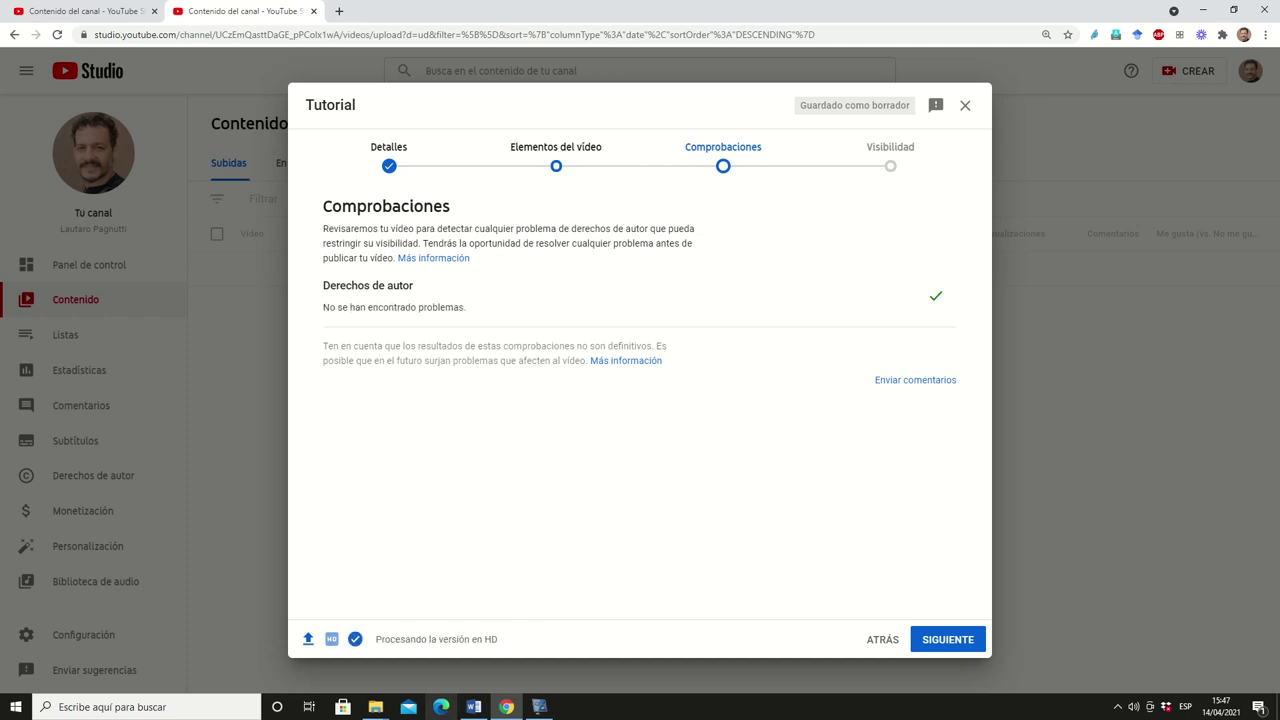
Publish the uploaded video with its visibility set to Público.
left_click(543, 708)
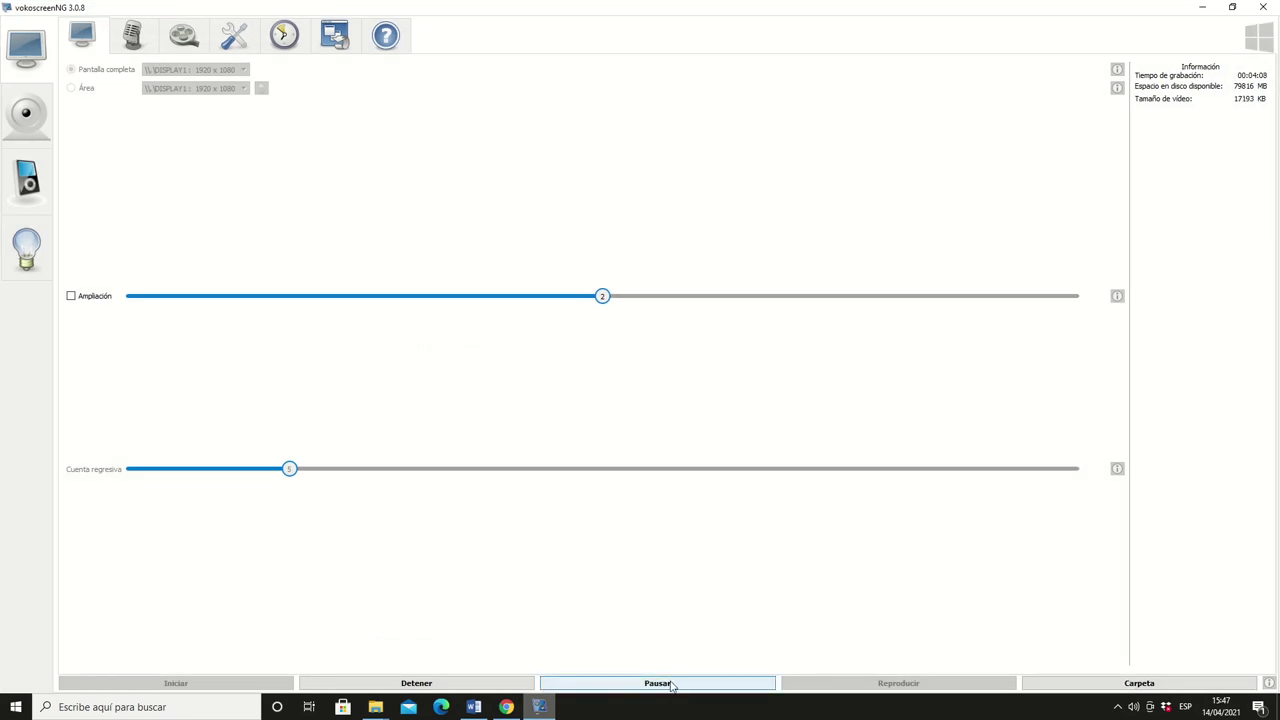
left_click(1202, 8)
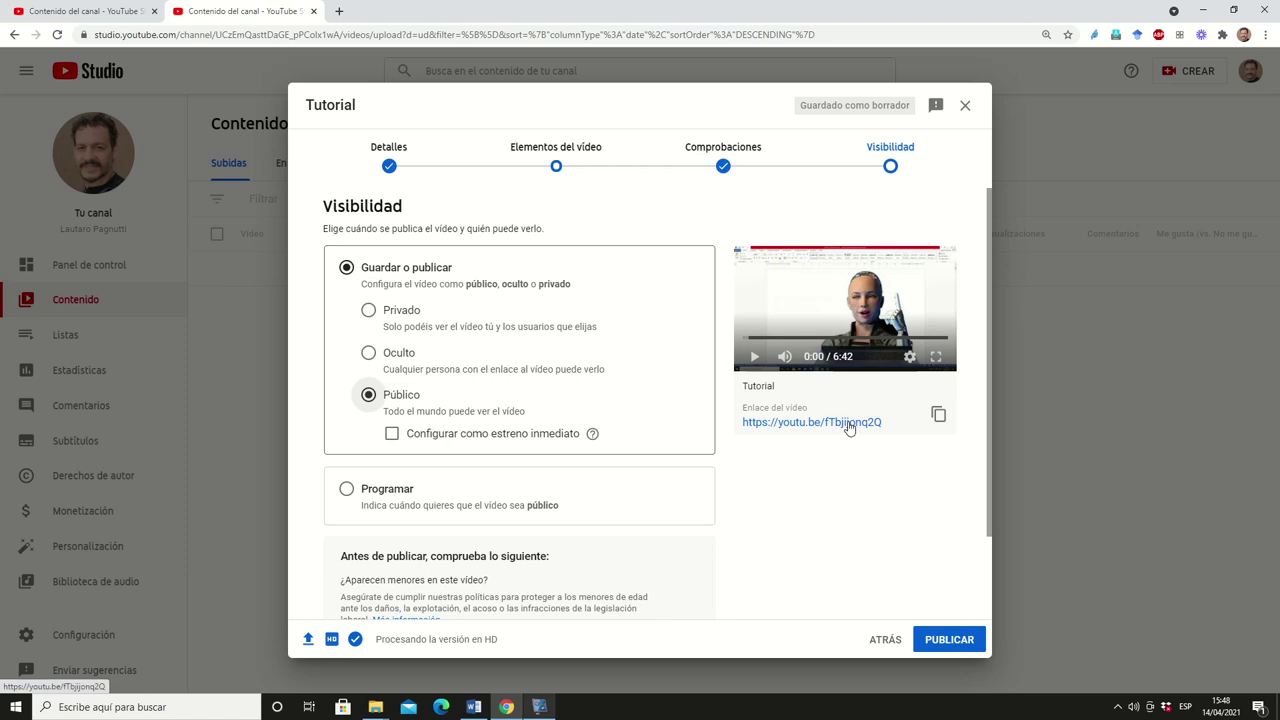
left_click(957, 640)
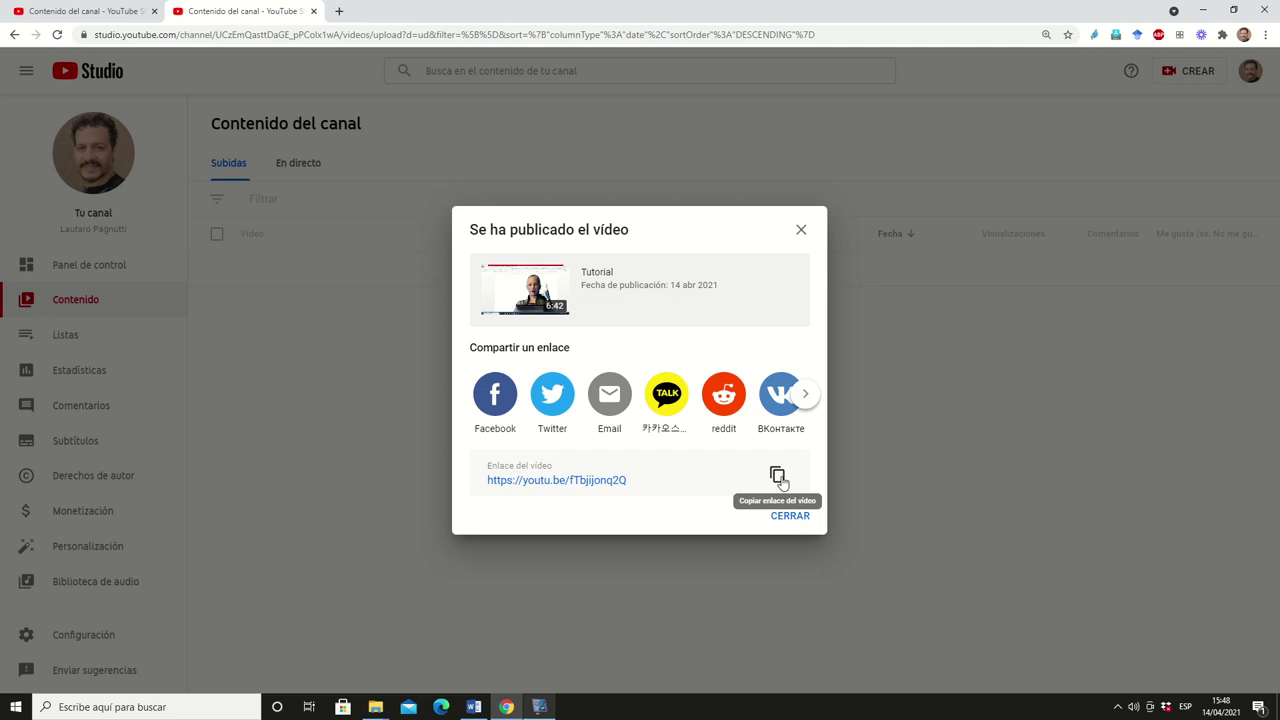
Browse the sharing destinations for the published video, open the Facebook one, and return to the YouTube Studio page.
left_click(806, 395)
left_click(807, 397)
left_click(808, 399)
left_click(808, 399)
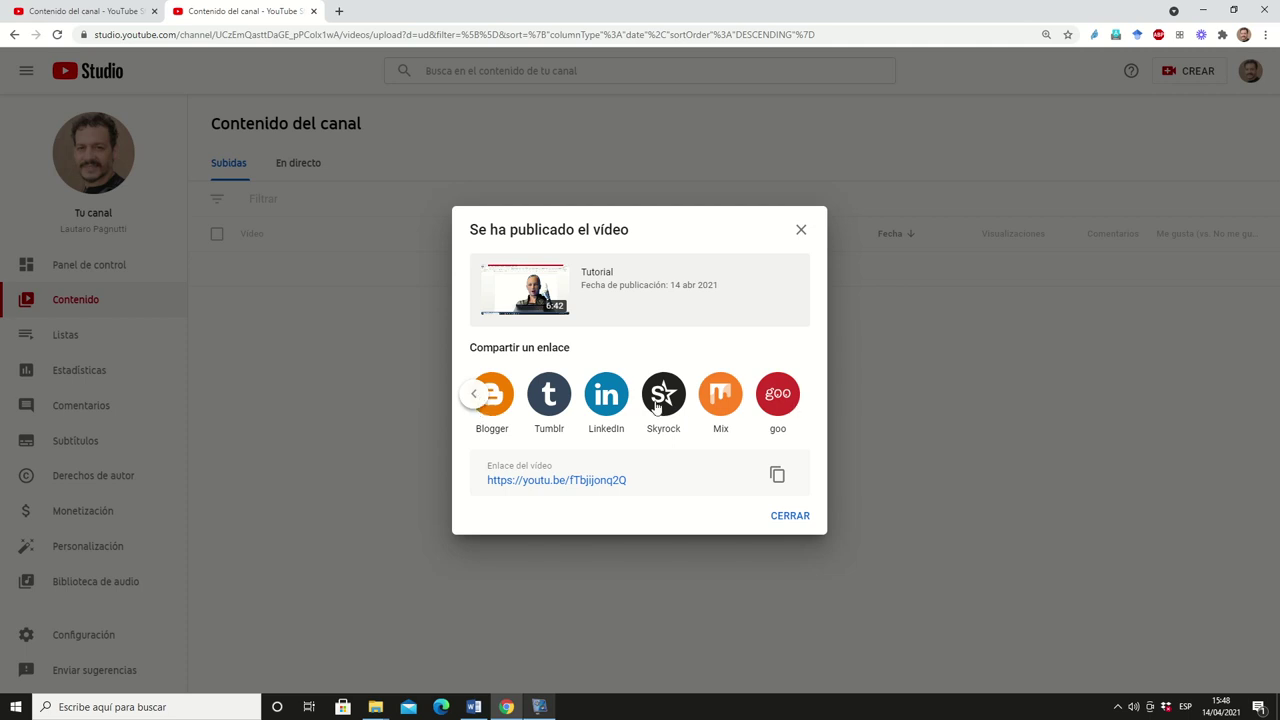
left_click(476, 398)
left_click(476, 399)
left_click(474, 399)
left_click(474, 399)
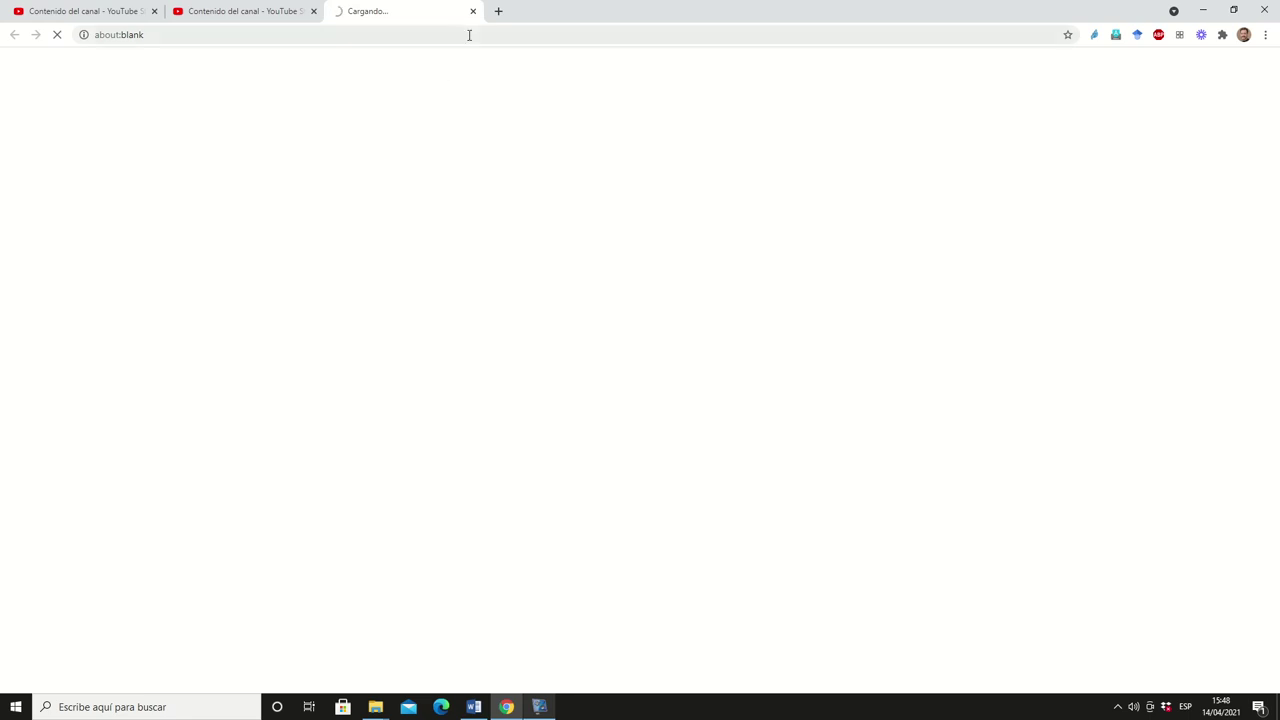
left_click(240, 10)
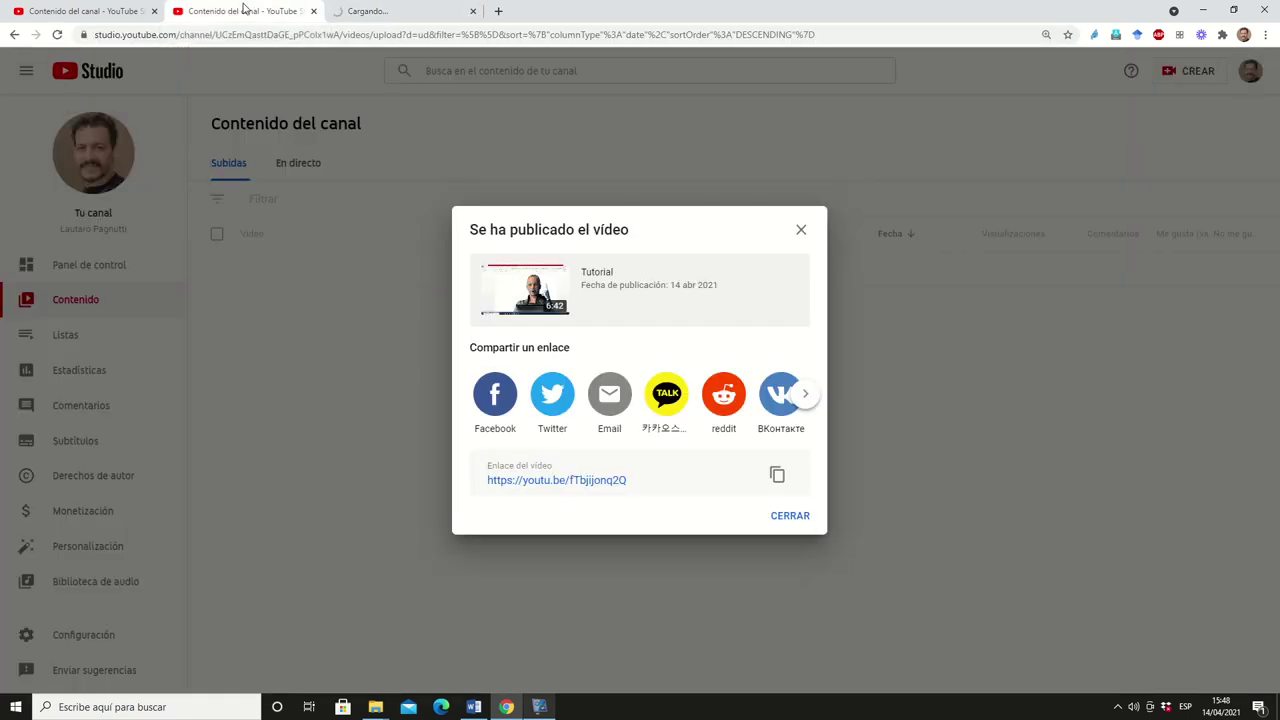
Copy the published video's link and close the publication dialog.
left_click(777, 475)
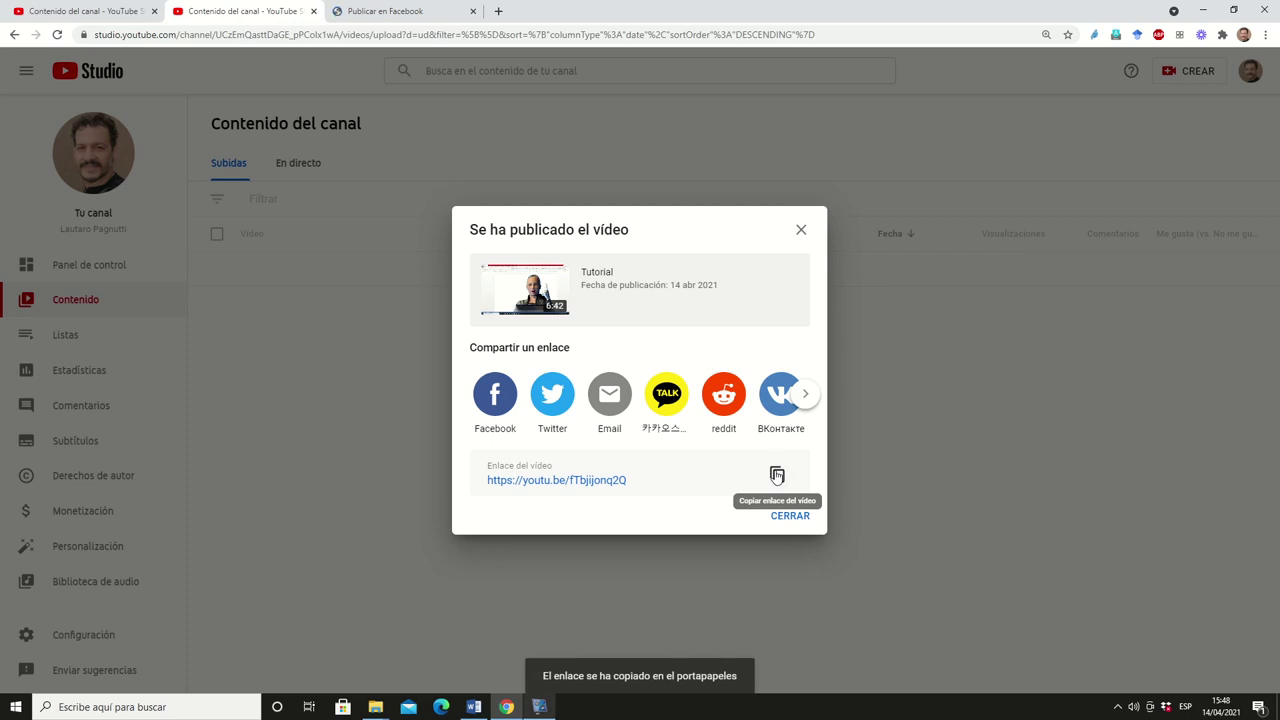
left_click(794, 518)
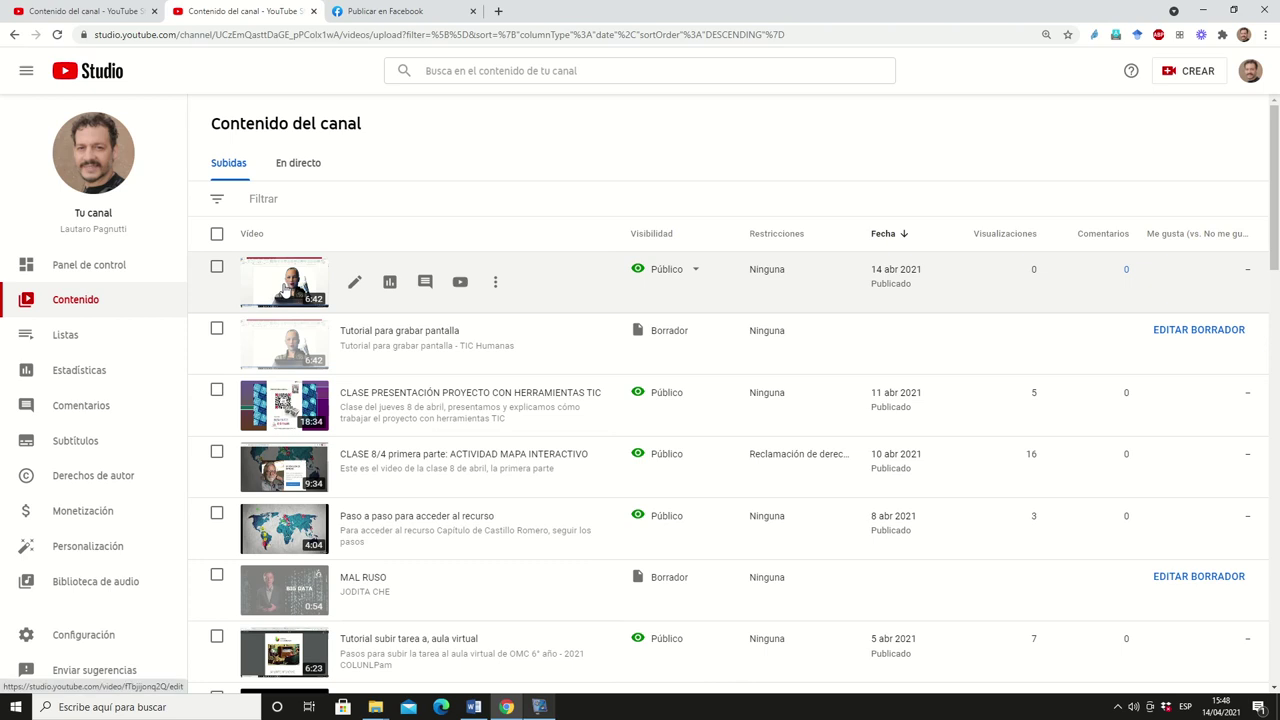
Open the new video's details, follow its video link to the watch page, and pause playback.
left_click(285, 287)
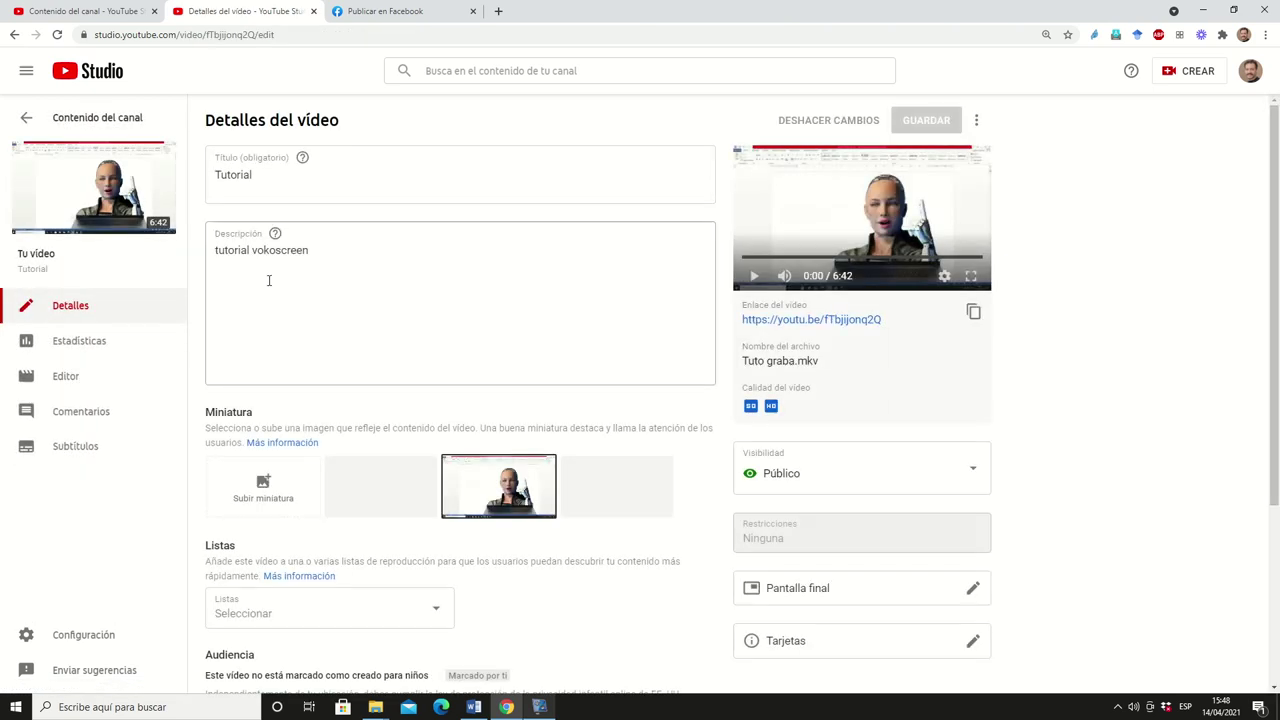
left_click(835, 320)
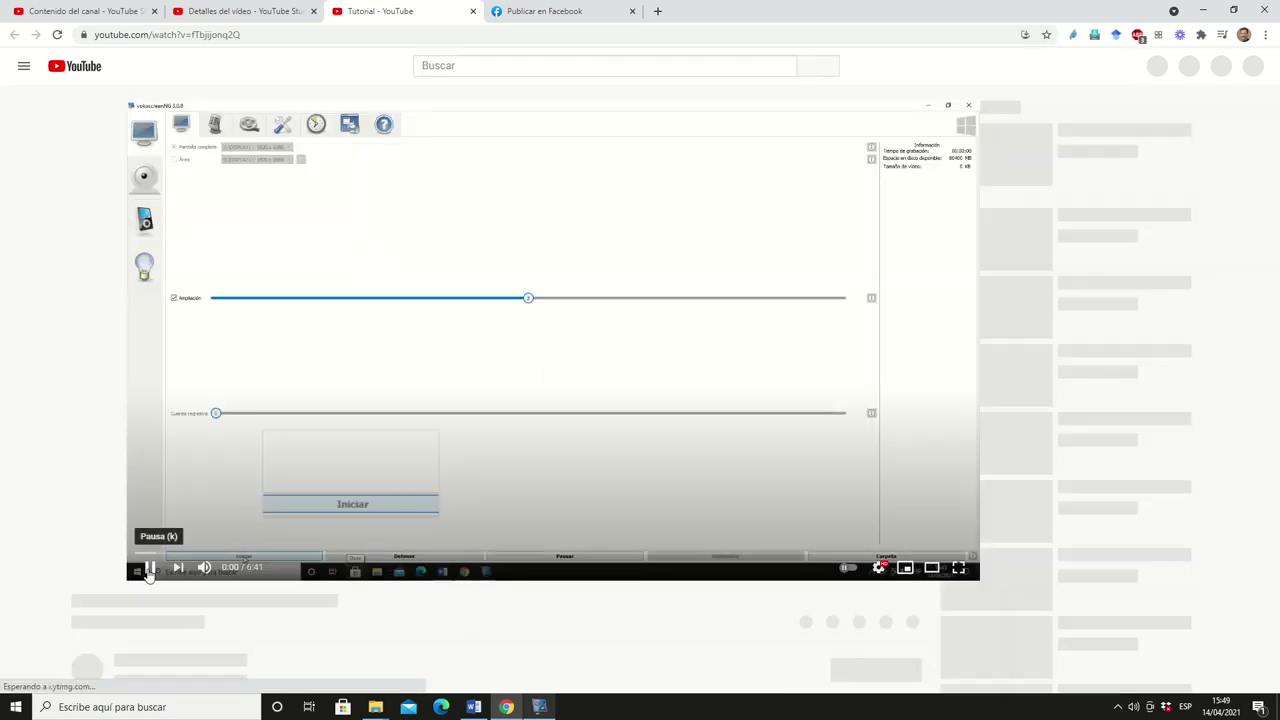
left_click(89, 567)
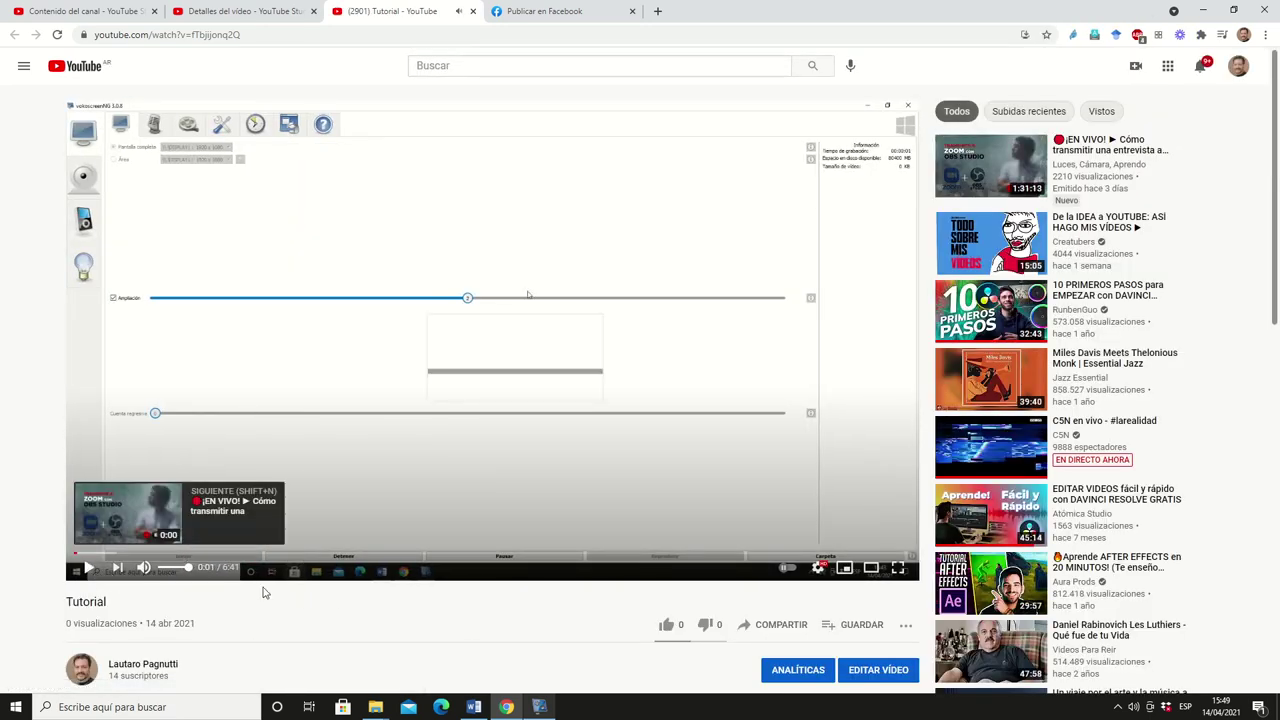
Examine the video's embed code through its sharing options and close it.
left_click(781, 624)
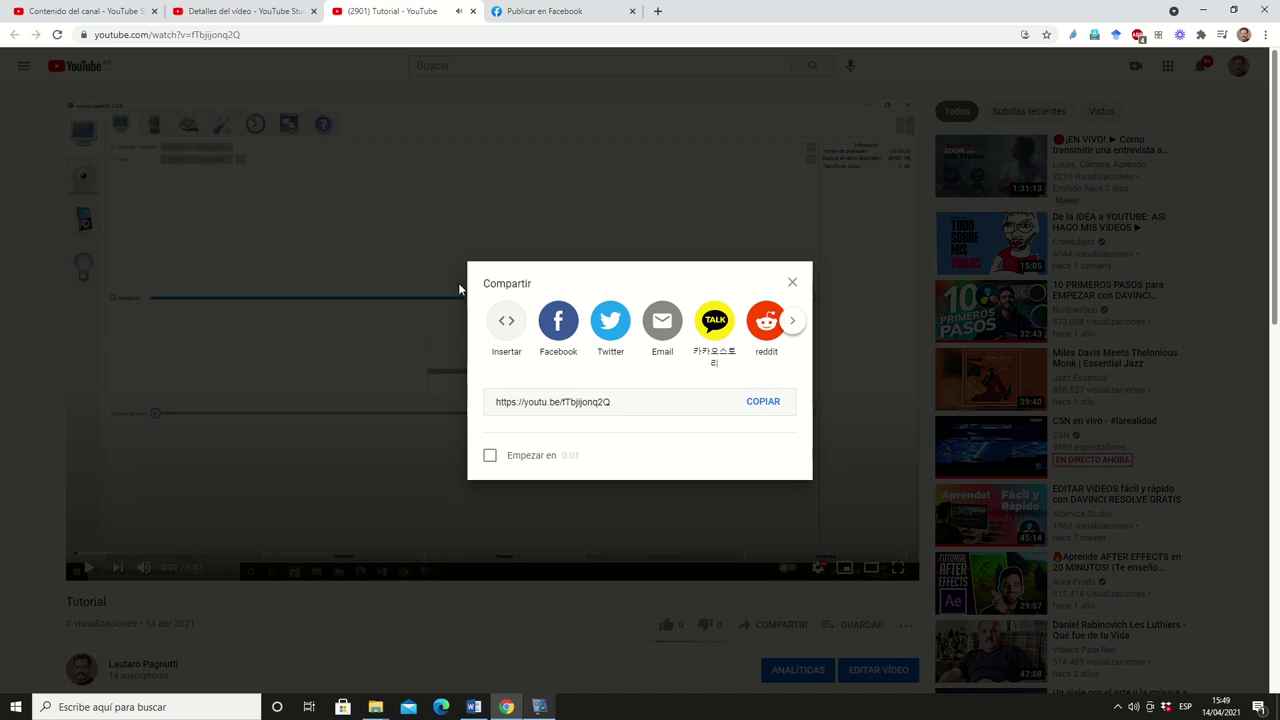
left_click(506, 321)
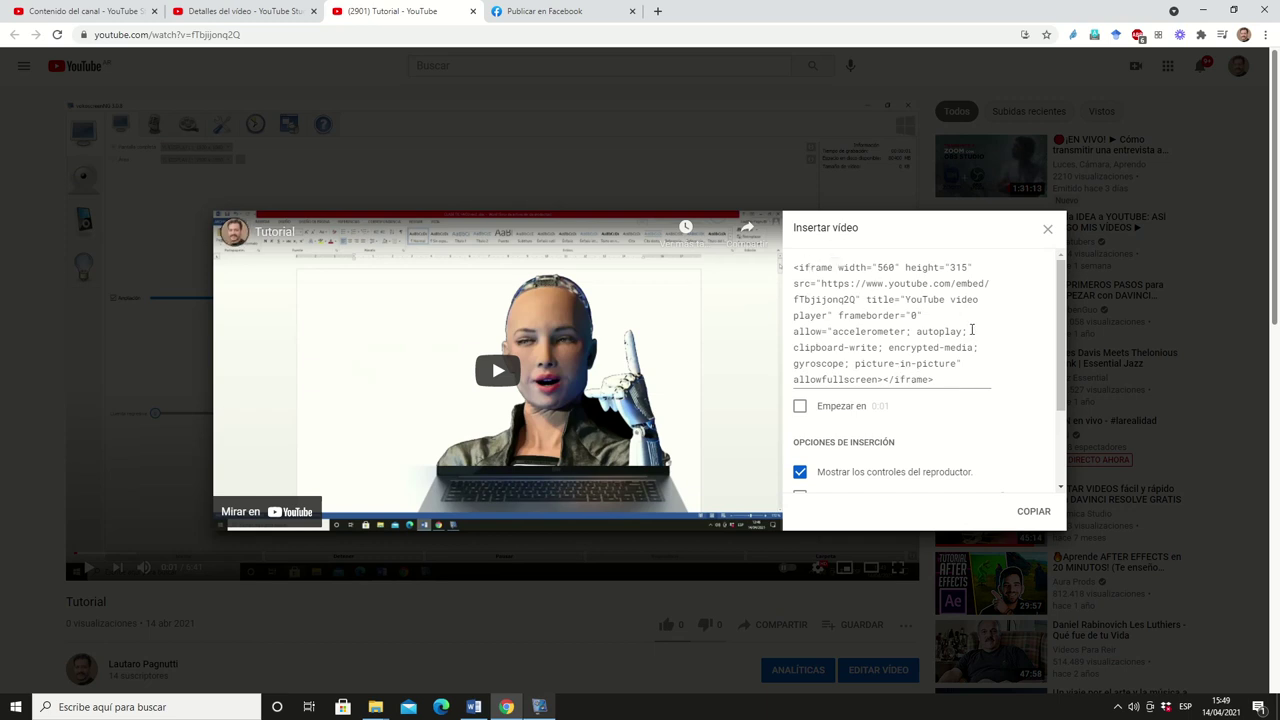
left_click(1048, 232)
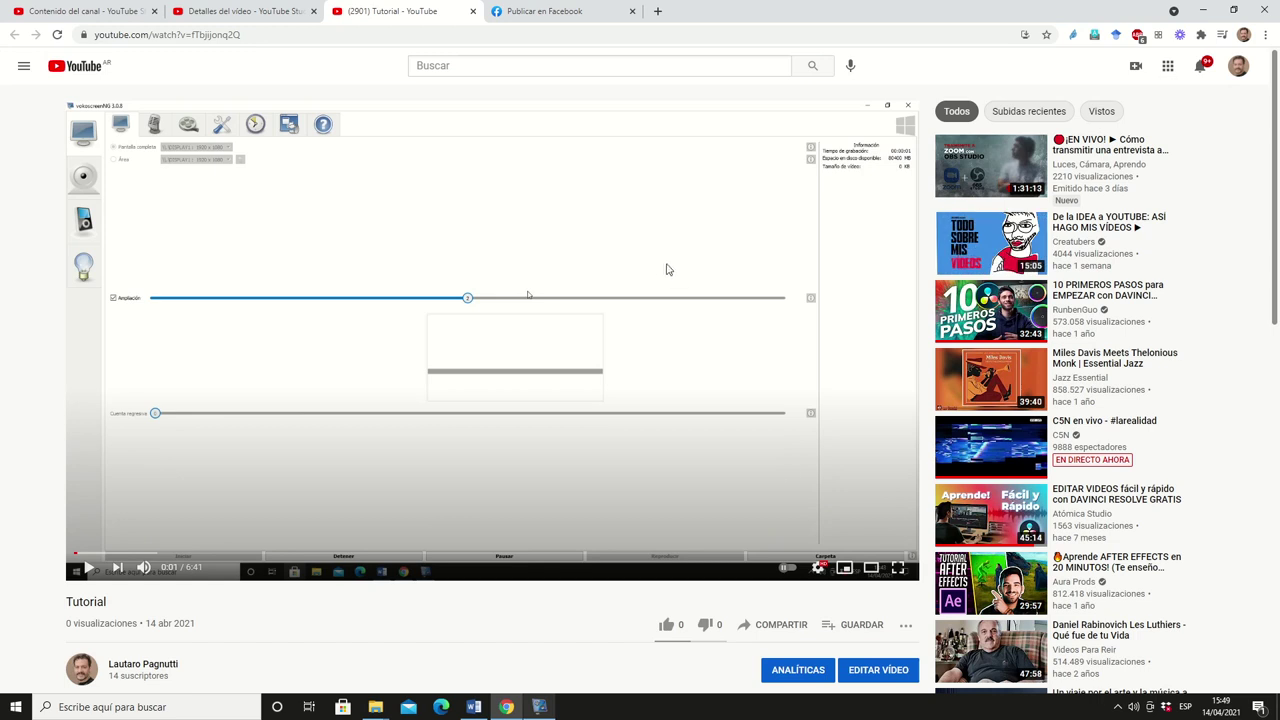
Switch to the vokoscreenNG recording window.
left_click(550, 705)
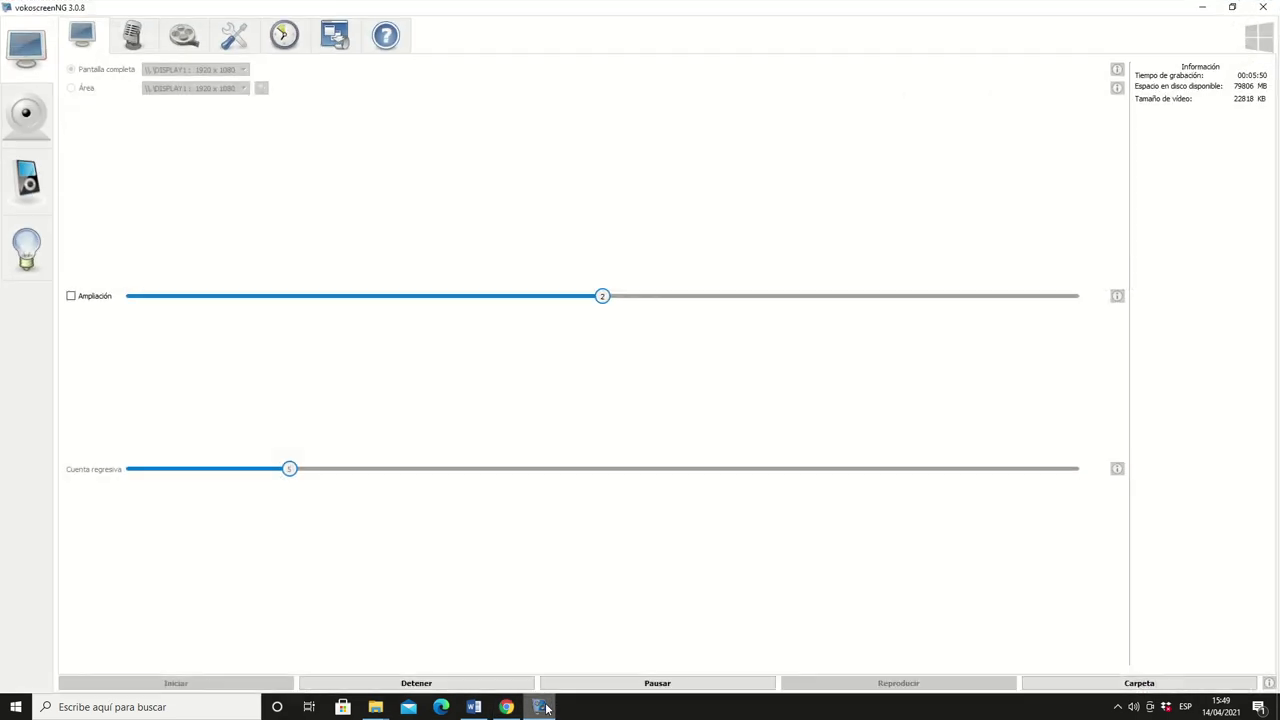